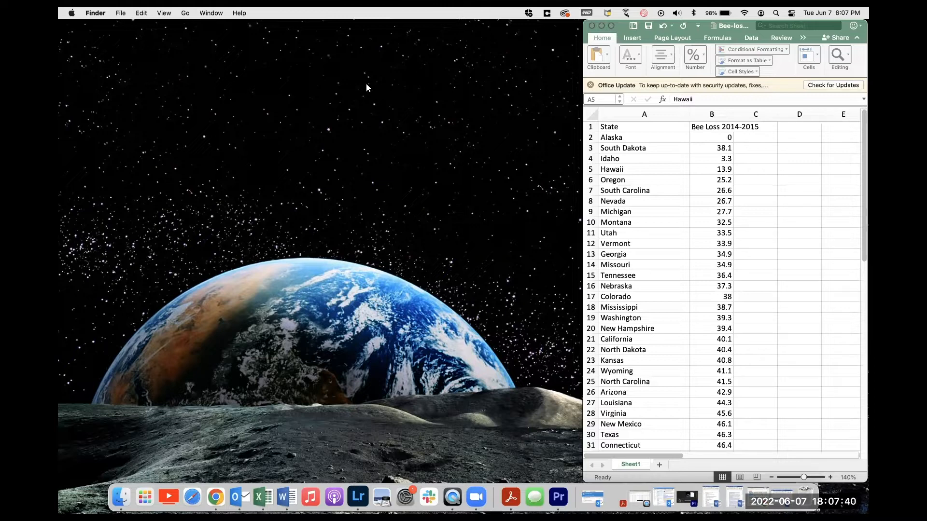
Make the google.com/maps/d address in the Word document a link, follow it to Google My Maps, and create a new map.
{"action": "left_click", "coordinate": [781, 500]}
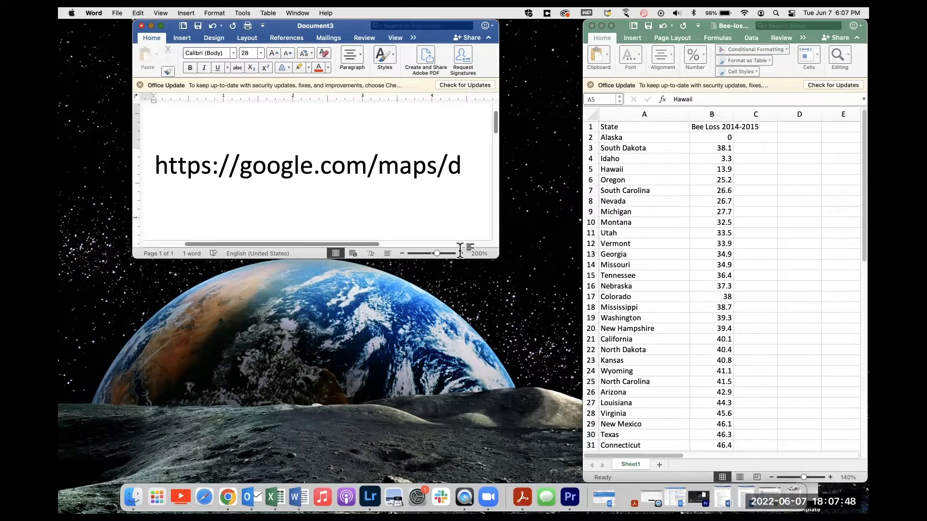
{"action": "key", "text": "space"}
{"action": "left_click", "coordinate": [411, 167]}
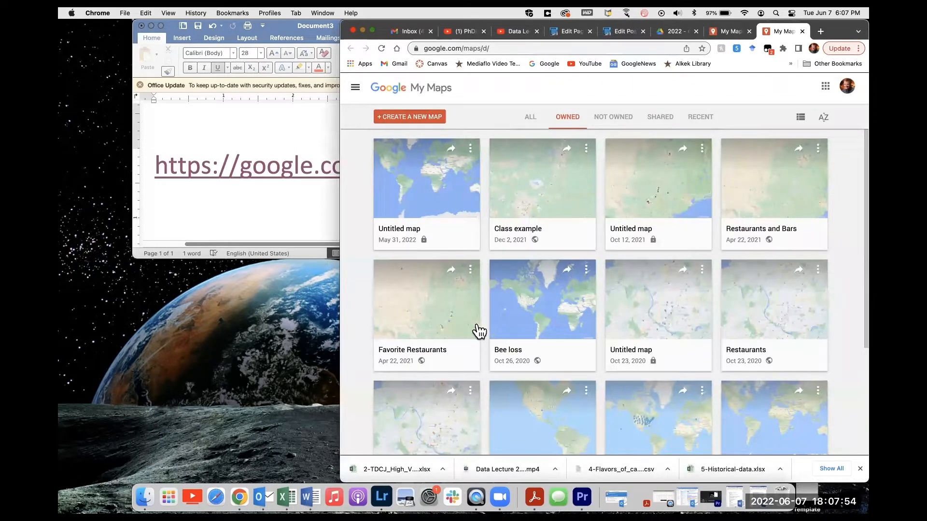
{"action": "left_click", "coordinate": [409, 119]}
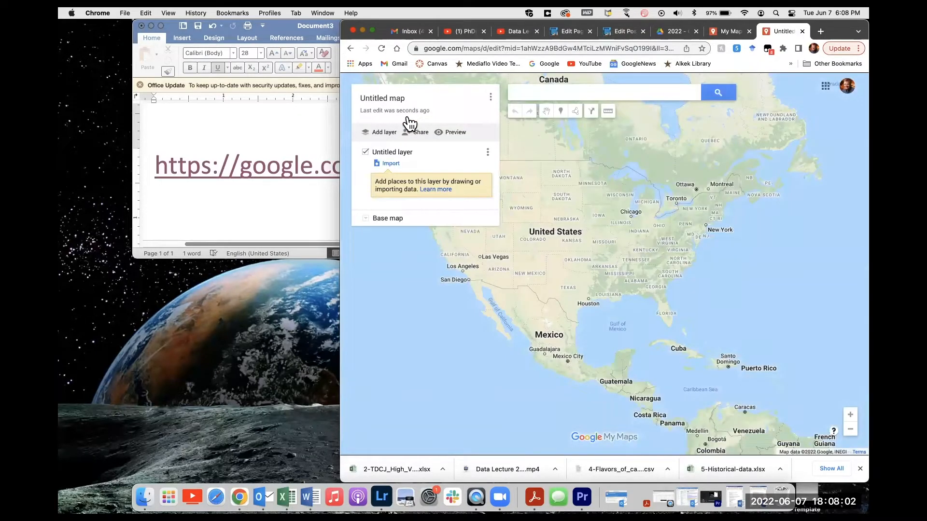
Title the new map "Bee Loss map" and save the title.
{"action": "left_click", "coordinate": [389, 98]}
{"action": "type", "text": "Bee Loss map"}
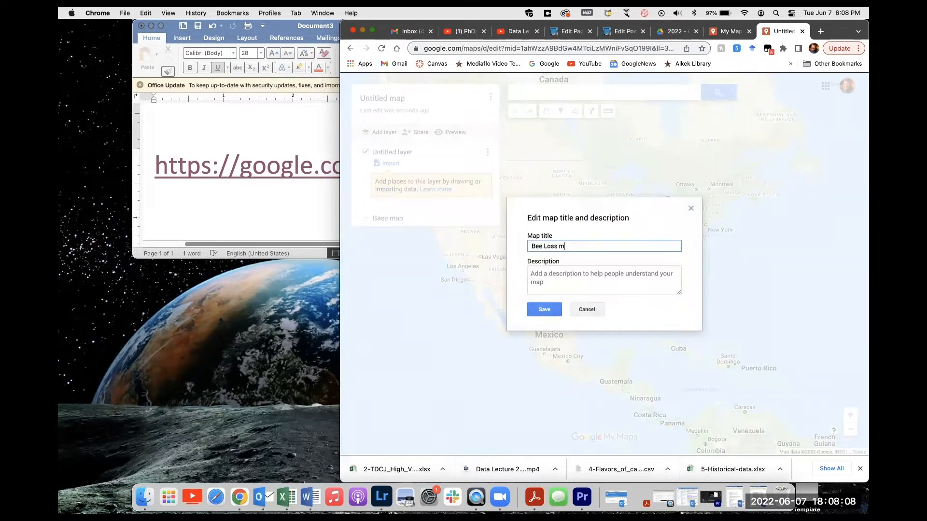
{"action": "left_click", "coordinate": [545, 309]}
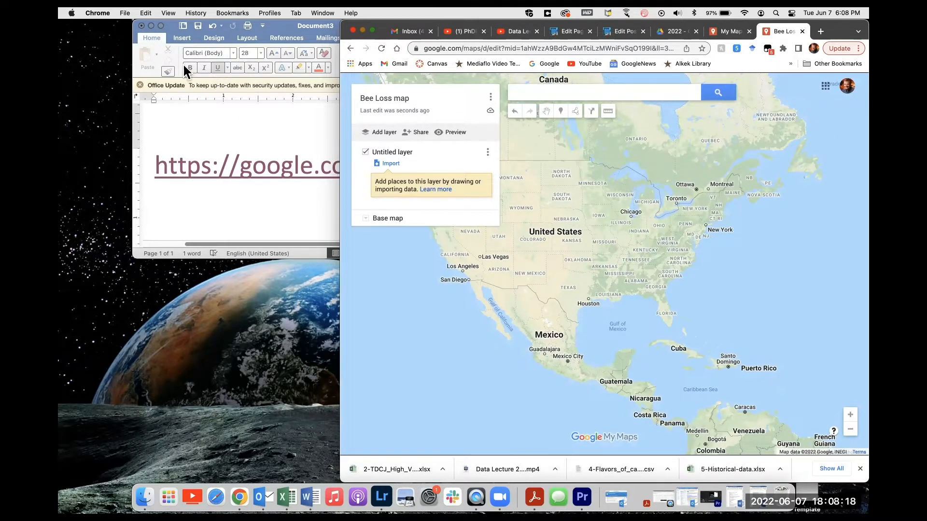
Minimize the Word document, widen the browser window, and import Bee-loss-Excel.xlsx from the Downloads folder into the untitled layer.
{"action": "left_click", "coordinate": [151, 26]}
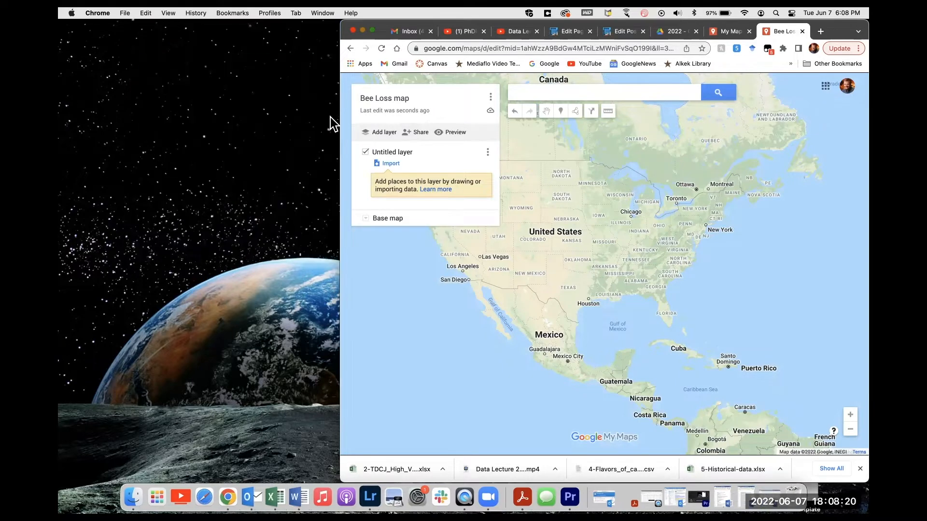
{"action": "left_click_drag", "start_coordinate": [251, 114], "coordinate": [55, 122]}
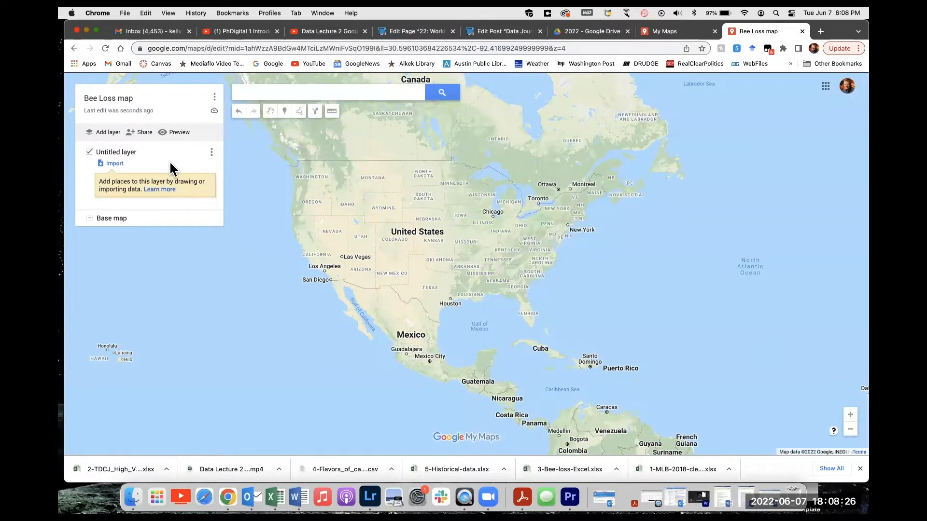
{"action": "left_click", "coordinate": [113, 167]}
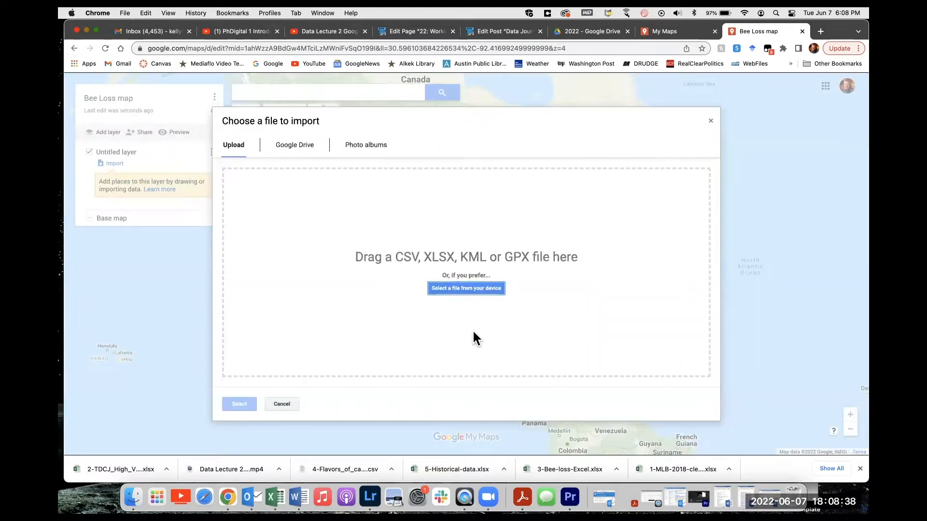
{"action": "left_click", "coordinate": [464, 289]}
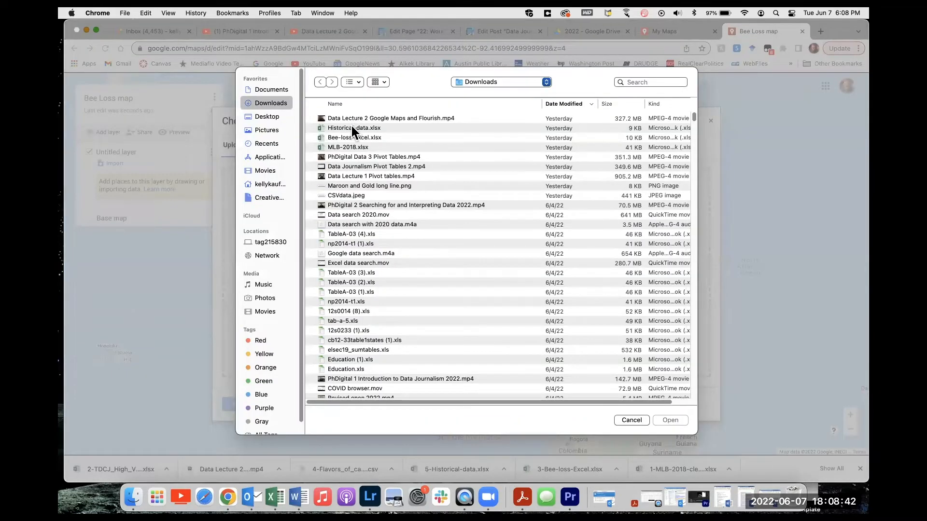
{"action": "left_click", "coordinate": [337, 138]}
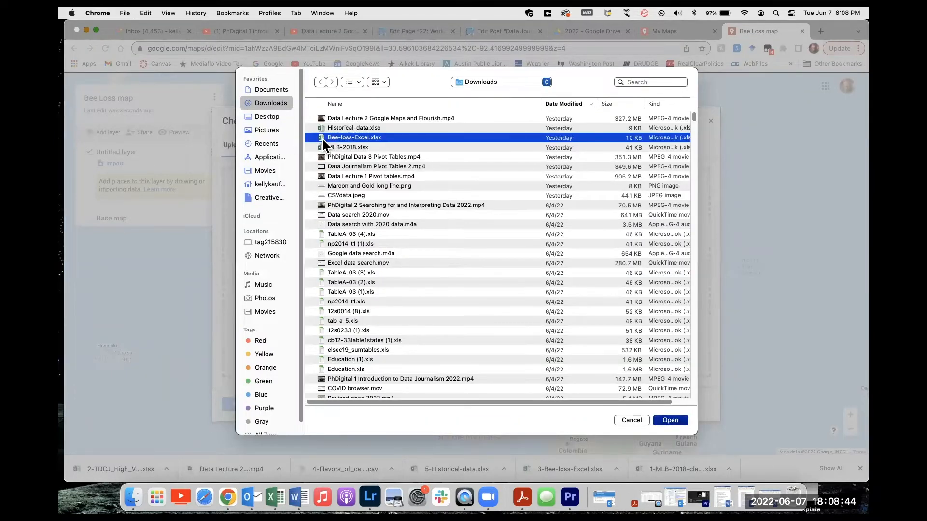
{"action": "left_click", "coordinate": [672, 420]}
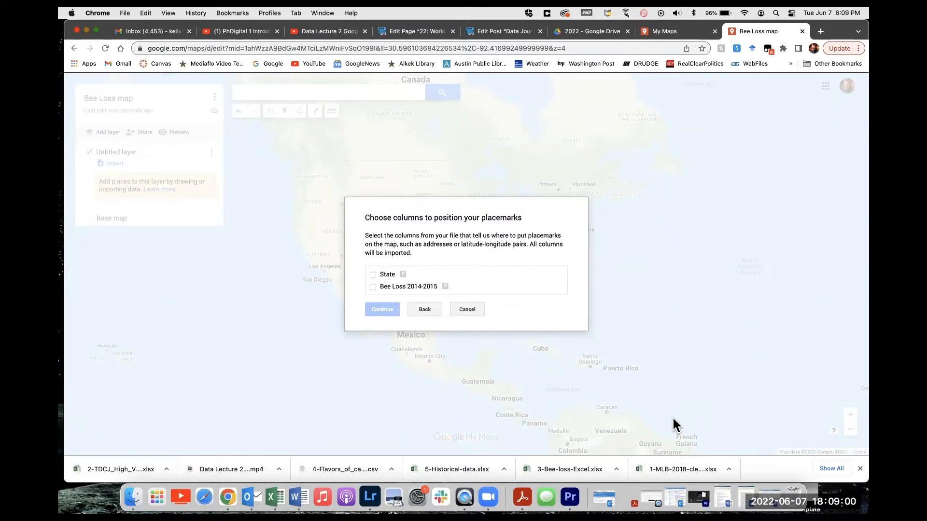
Position the placemarks by the State column and title the markers with the Bee Loss 2014-2015 column.
{"action": "left_click", "coordinate": [372, 275]}
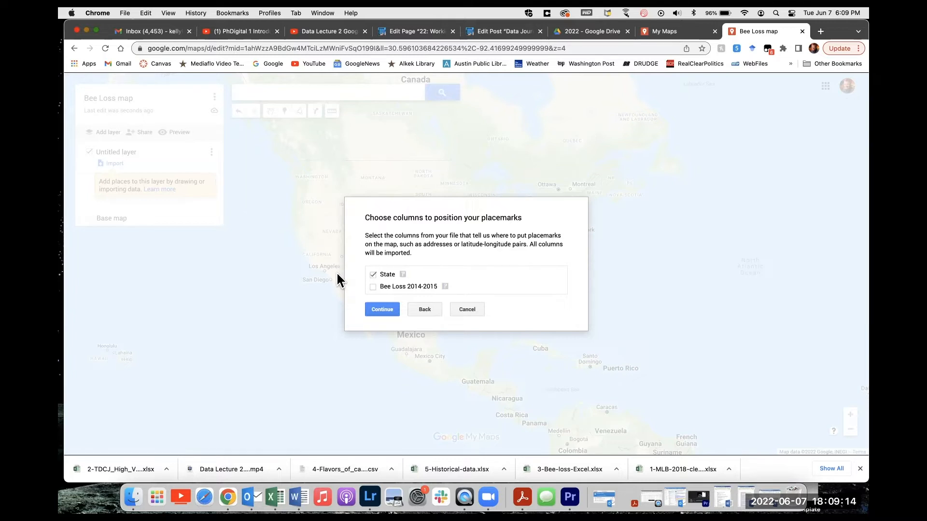
{"action": "left_click", "coordinate": [384, 310]}
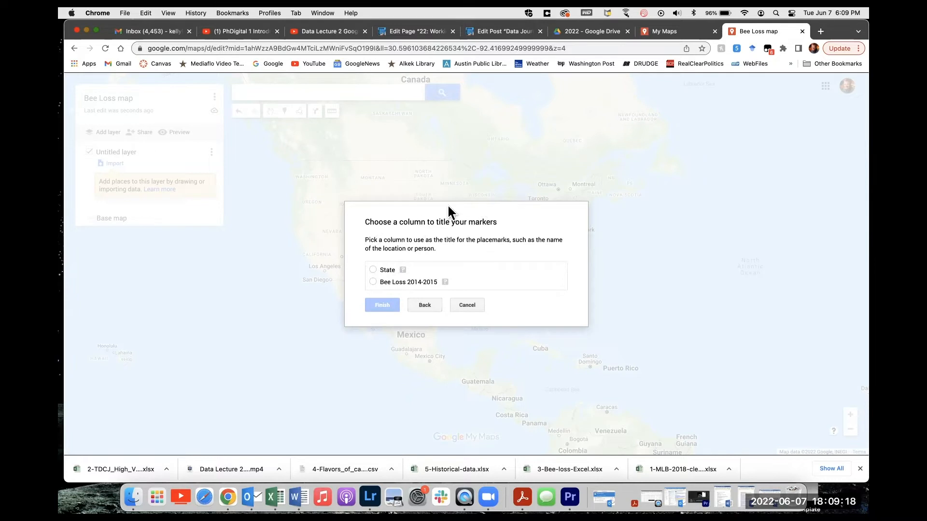
{"action": "left_click", "coordinate": [373, 285]}
{"action": "left_click", "coordinate": [376, 304]}
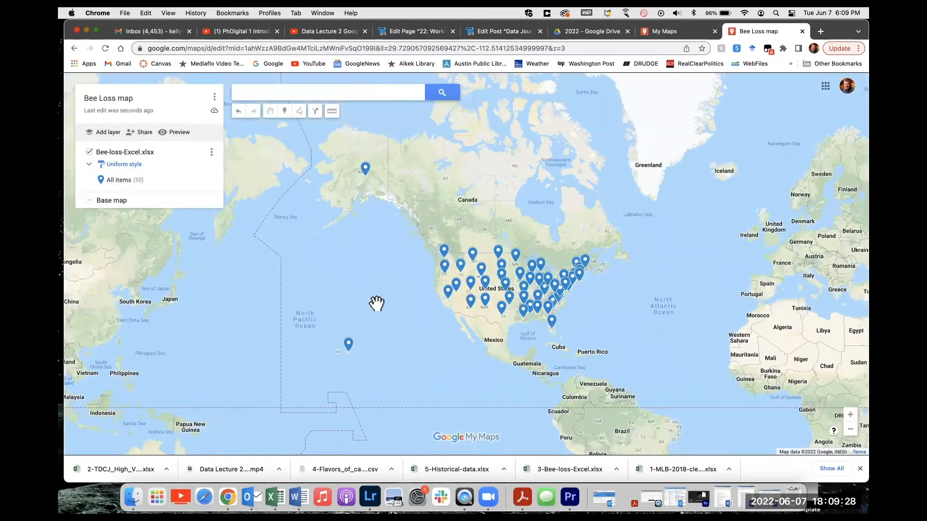
Examine the details of the Wyoming, Nebraska, Missouri and Oklahoma markers on the map.
{"action": "scroll", "coordinate": [477, 285], "scroll_direction": "up", "scroll_amount": 5}
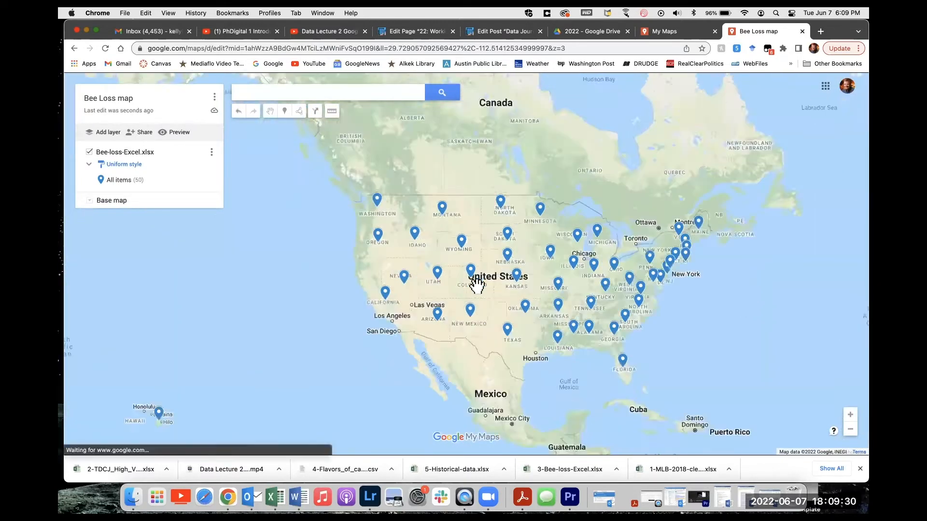
{"action": "scroll", "coordinate": [473, 294], "scroll_direction": "up", "scroll_amount": 2}
{"action": "scroll", "coordinate": [473, 294], "scroll_direction": "down", "scroll_amount": 3}
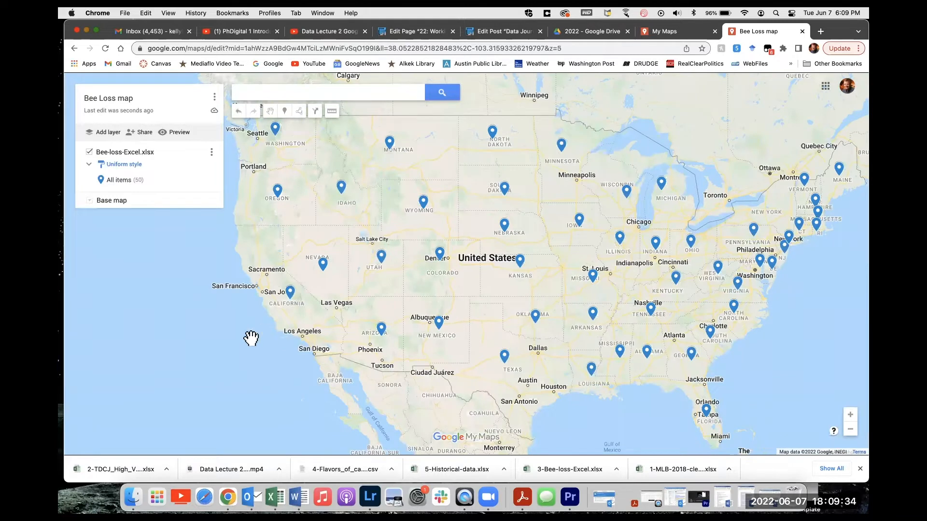
{"action": "left_click_drag", "start_coordinate": [251, 337], "coordinate": [201, 339]}
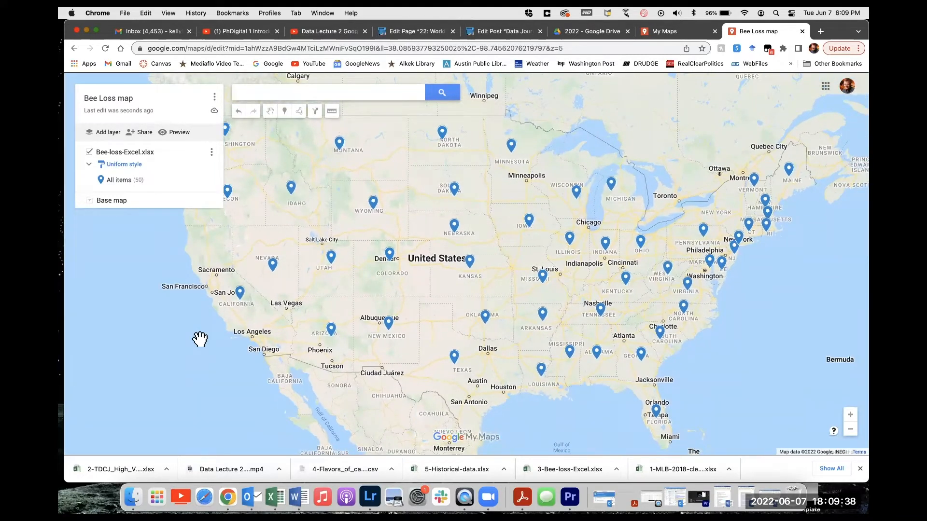
{"action": "left_click", "coordinate": [374, 205]}
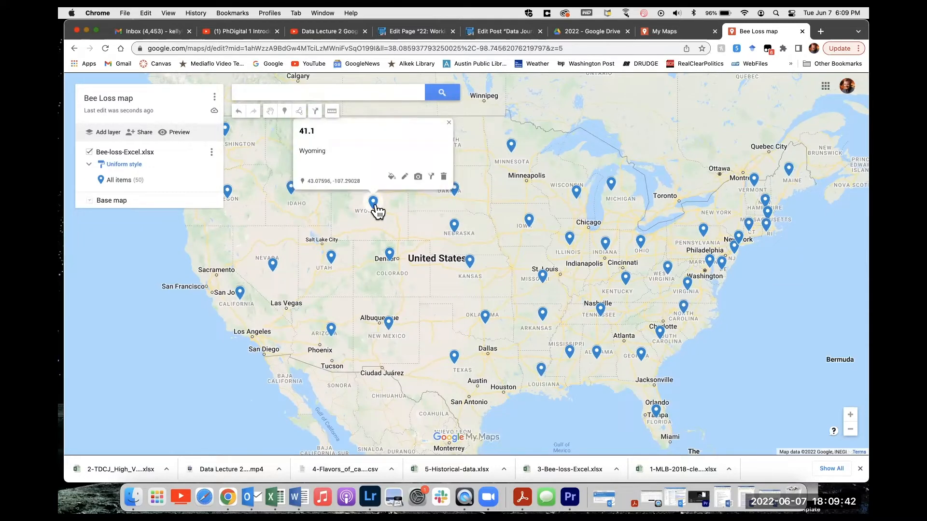
{"action": "left_click", "coordinate": [455, 231]}
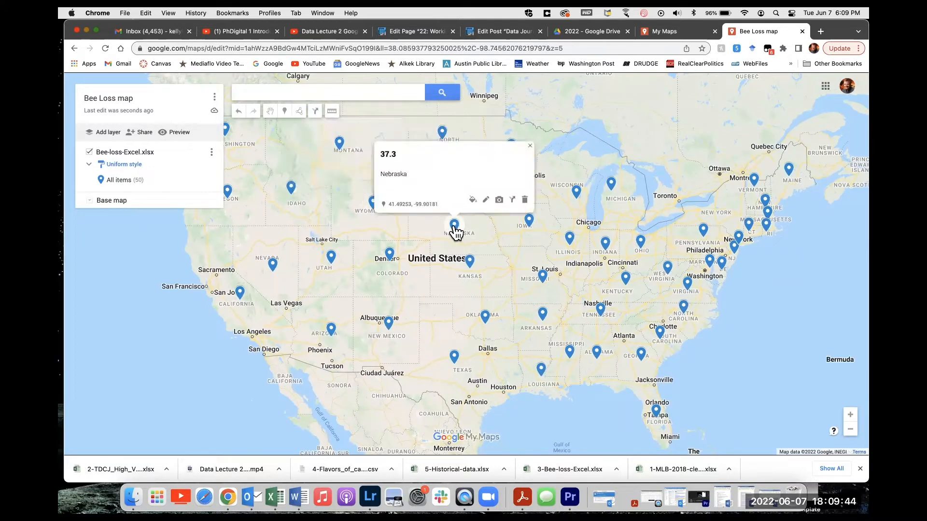
{"action": "left_click", "coordinate": [546, 281]}
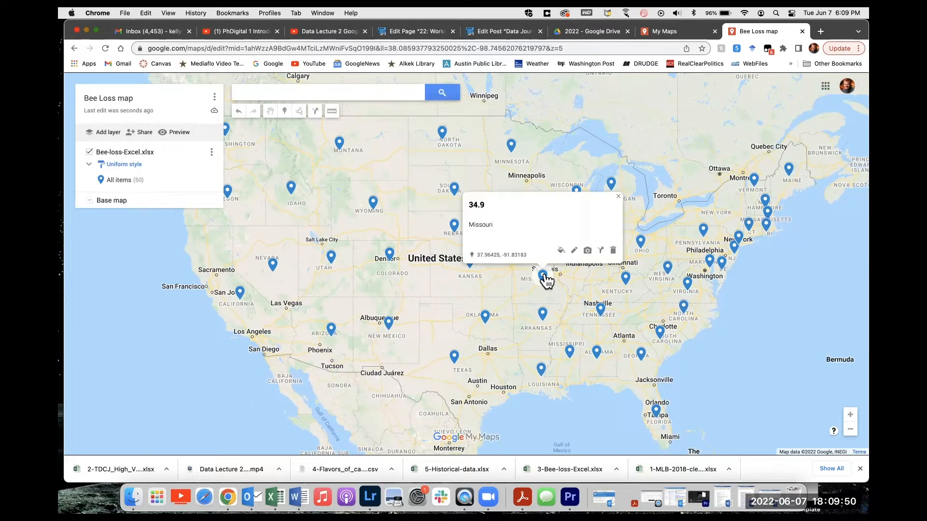
{"action": "left_click", "coordinate": [488, 326]}
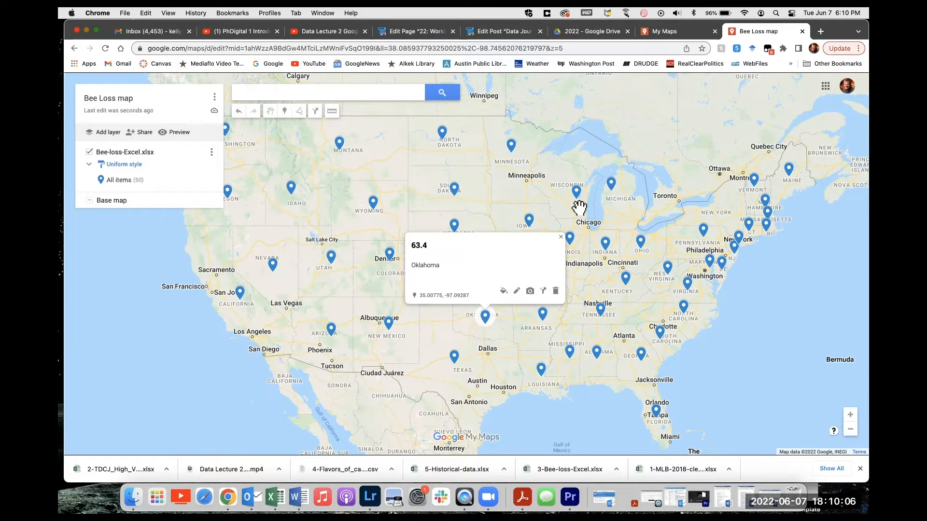
{"action": "left_click", "coordinate": [167, 377]}
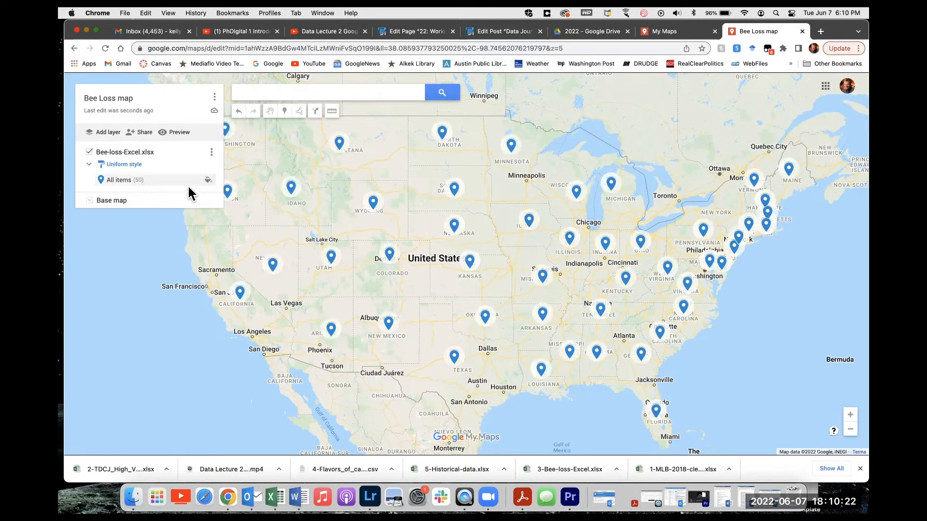
Change the color of all markers in the Bee-loss-Excel.xlsx layer to dark maroon.
{"action": "left_click", "coordinate": [208, 180]}
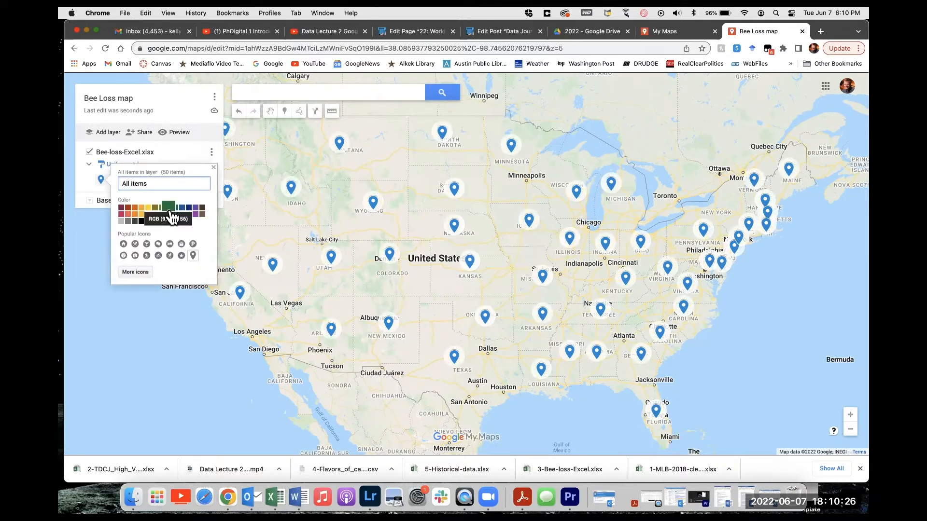
{"action": "left_click", "coordinate": [124, 211]}
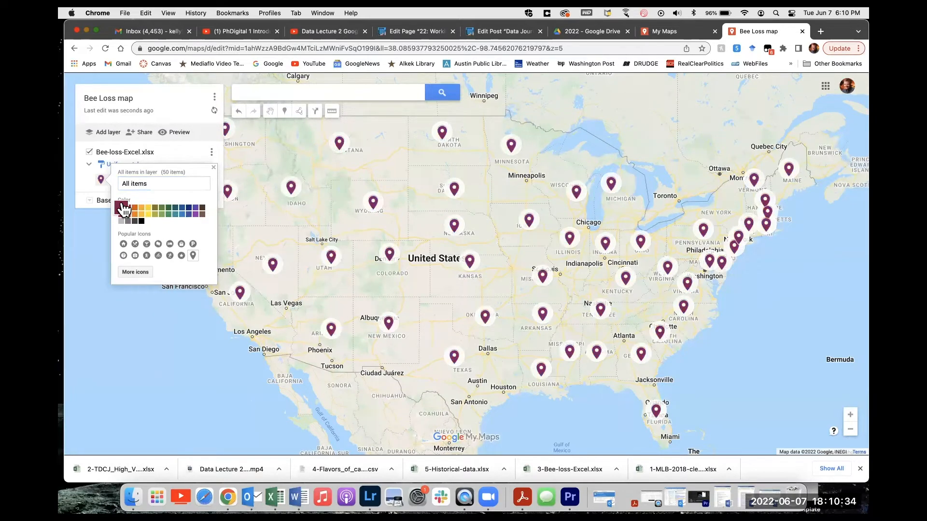
{"action": "left_click", "coordinate": [179, 362]}
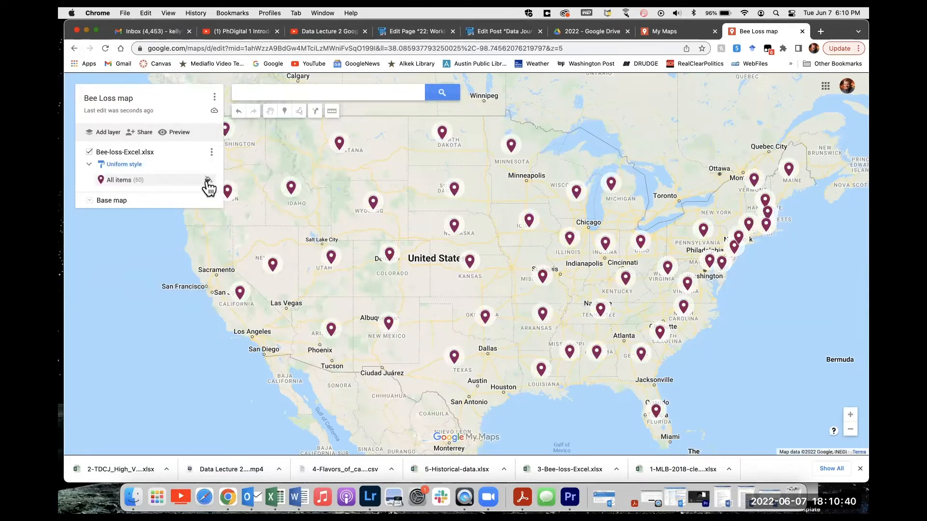
Browse the full icon collection for the layer's markers, from Shapes through Weather.
{"action": "left_click", "coordinate": [208, 180]}
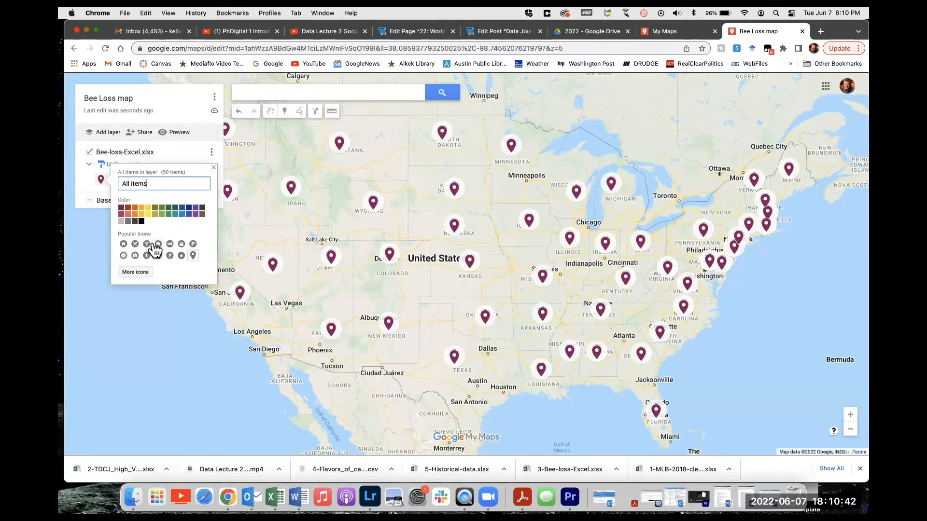
{"action": "left_click", "coordinate": [139, 277]}
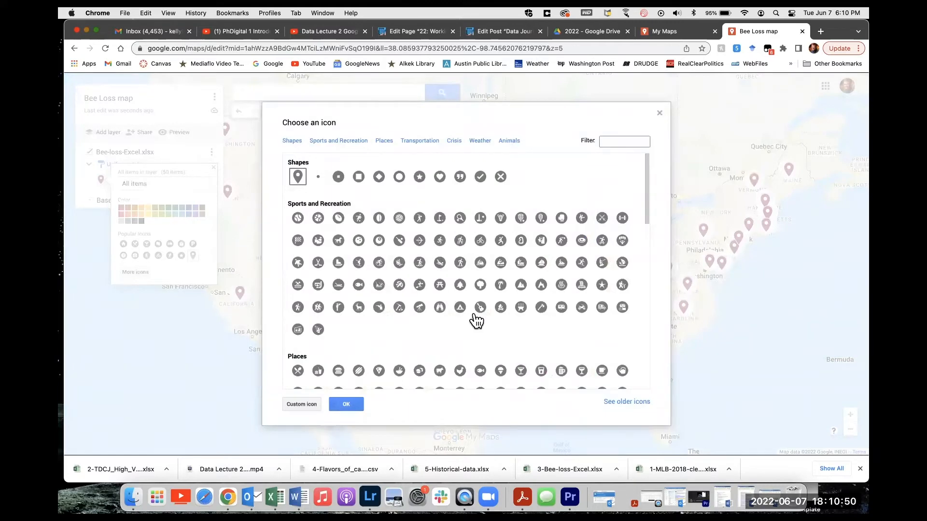
{"action": "scroll", "coordinate": [474, 312], "scroll_direction": "down", "scroll_amount": 2}
{"action": "scroll", "coordinate": [479, 315], "scroll_direction": "down", "scroll_amount": 6}
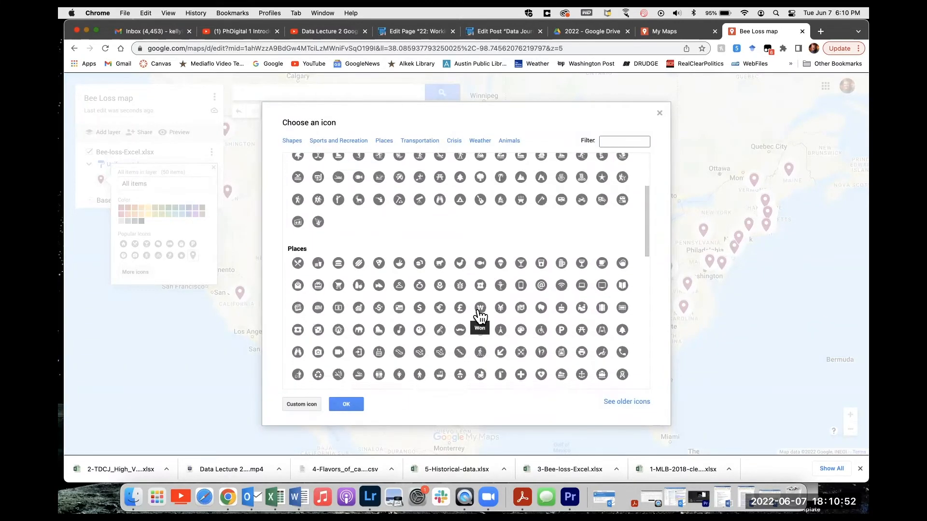
{"action": "scroll", "coordinate": [479, 315], "scroll_direction": "down", "scroll_amount": 3}
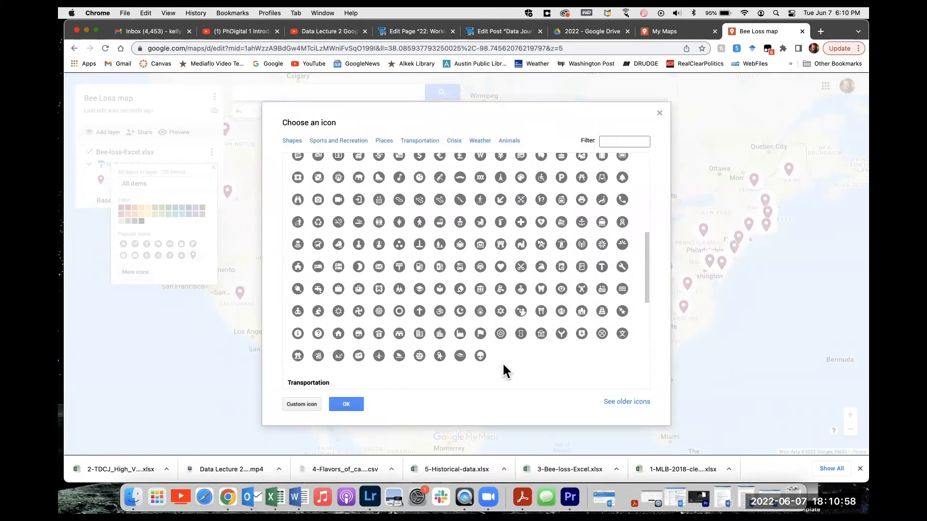
{"action": "scroll", "coordinate": [502, 368], "scroll_direction": "down", "scroll_amount": 10}
{"action": "scroll", "coordinate": [468, 218], "scroll_direction": "up", "scroll_amount": 1}
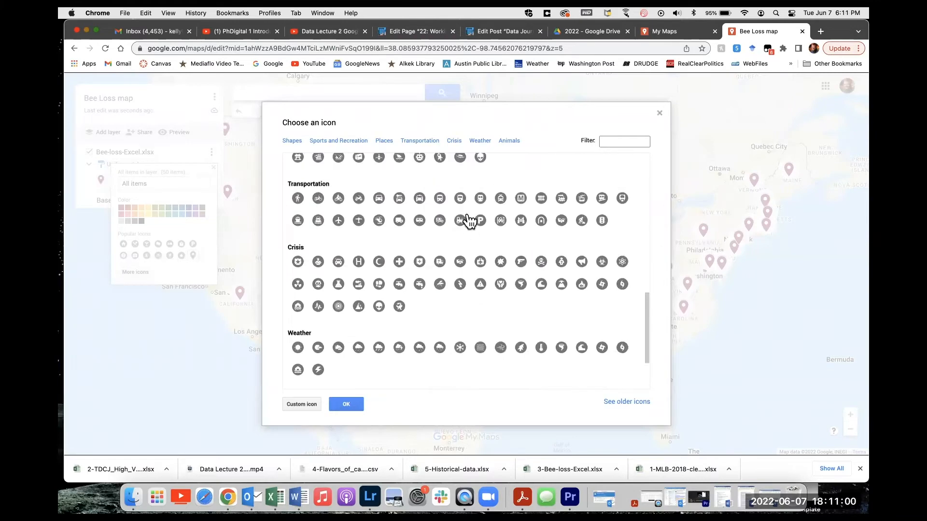
{"action": "scroll", "coordinate": [404, 272], "scroll_direction": "up", "scroll_amount": 10}
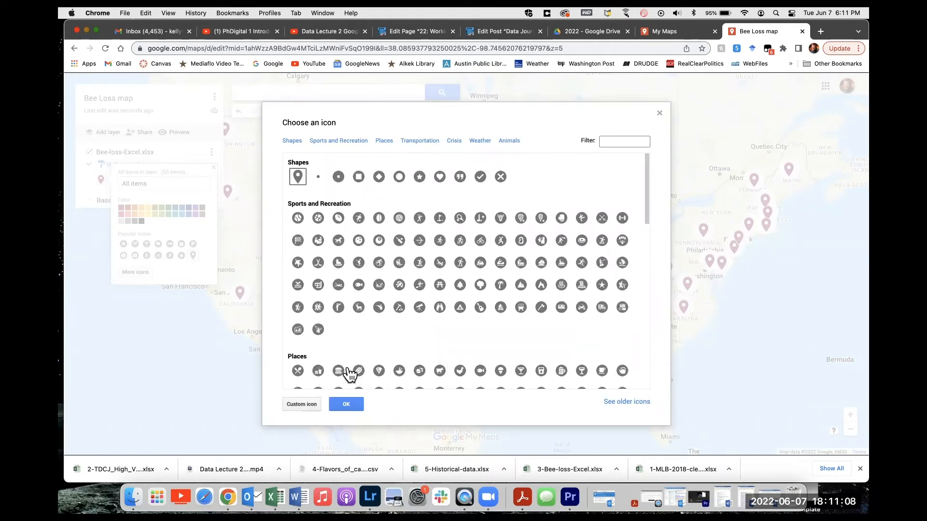
Start a custom icon for the layer's markers and search Google Images for "honey bee".
{"action": "left_click", "coordinate": [309, 404]}
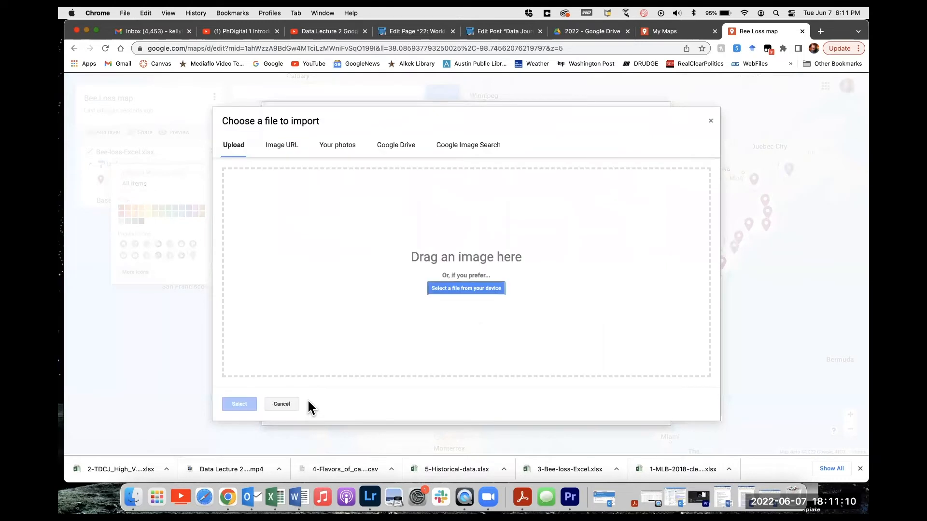
{"action": "left_click", "coordinate": [449, 146]}
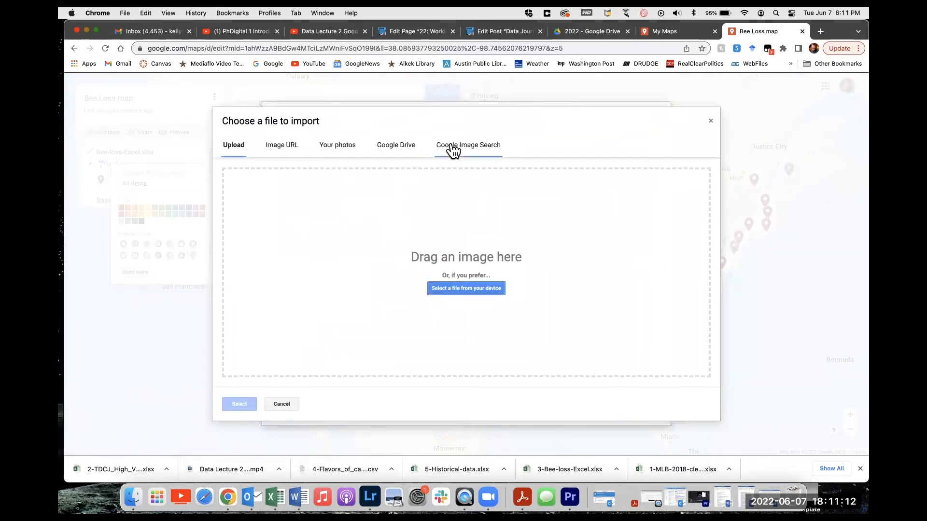
{"action": "left_click", "coordinate": [233, 145]}
{"action": "left_click", "coordinate": [484, 147]}
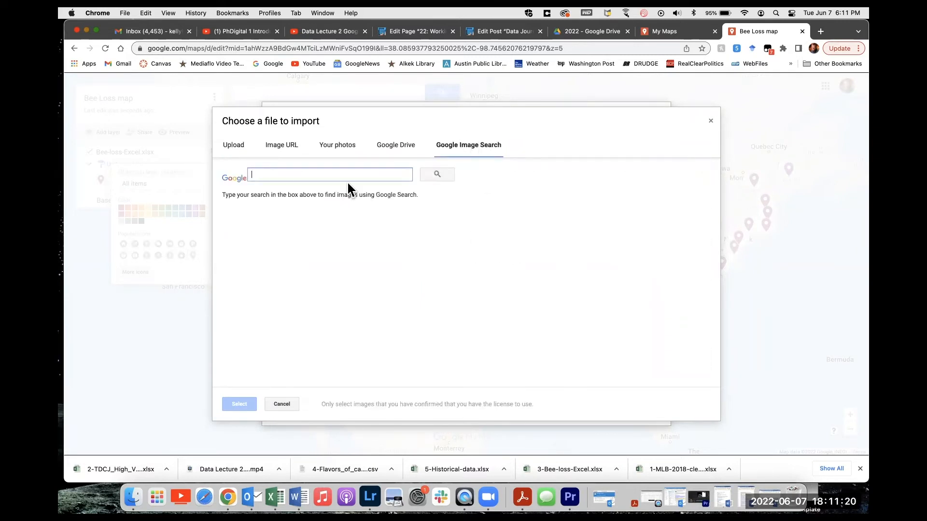
{"action": "type", "text": "honey bee"}
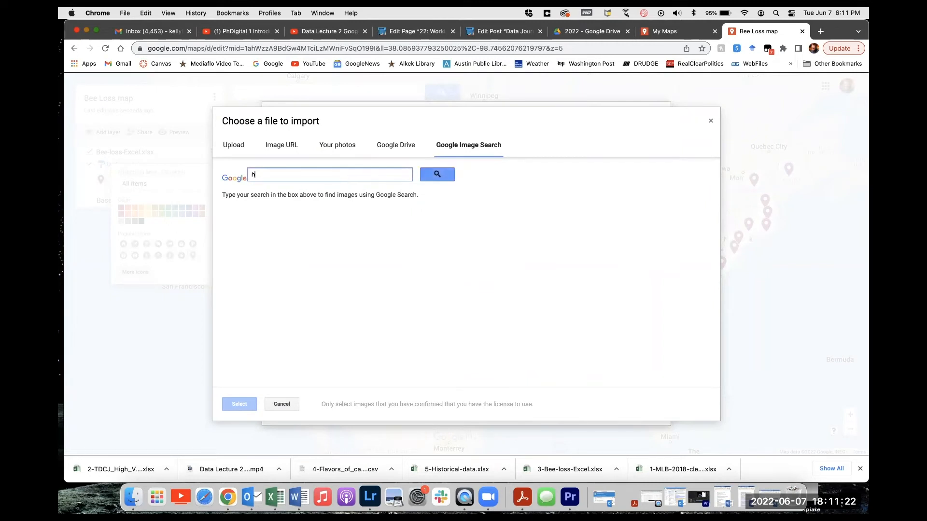
{"action": "left_click", "coordinate": [440, 178]}
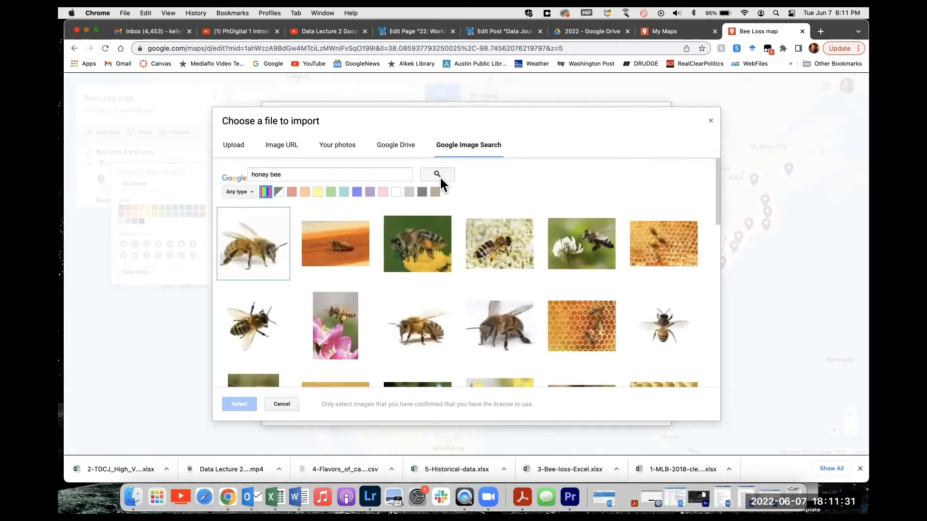
Apply the first honey bee image, a side view on a white background, as the icon for all markers and close the style settings.
{"action": "left_click", "coordinate": [273, 240]}
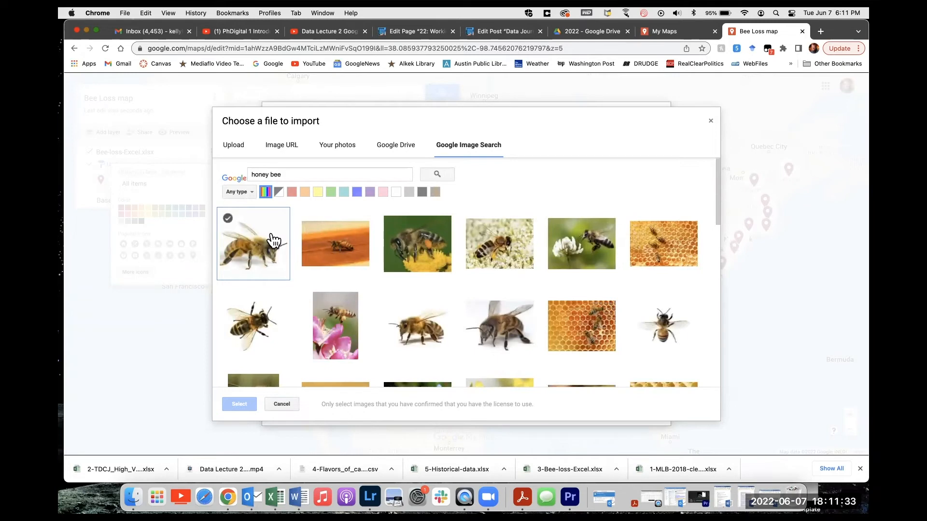
{"action": "left_click", "coordinate": [273, 240]}
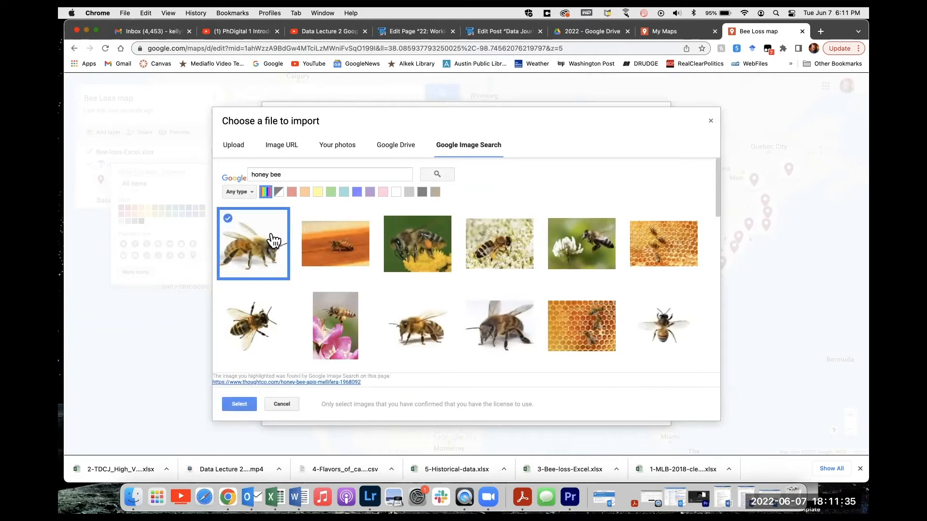
{"action": "left_click", "coordinate": [247, 406]}
{"action": "left_click", "coordinate": [660, 113]}
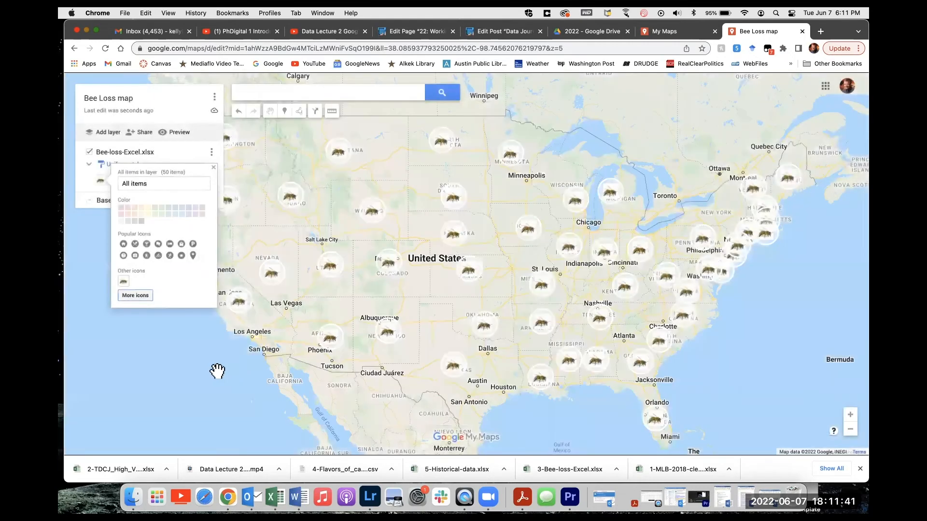
{"action": "left_click", "coordinate": [218, 371]}
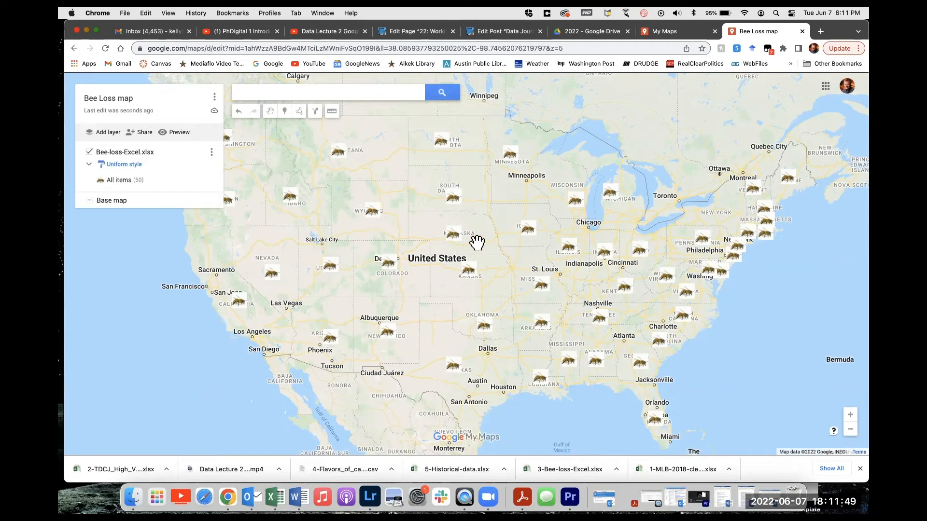
Examine the details of the South Dakota, Michigan and New York markers, closing the last info card.
{"action": "left_click", "coordinate": [456, 202]}
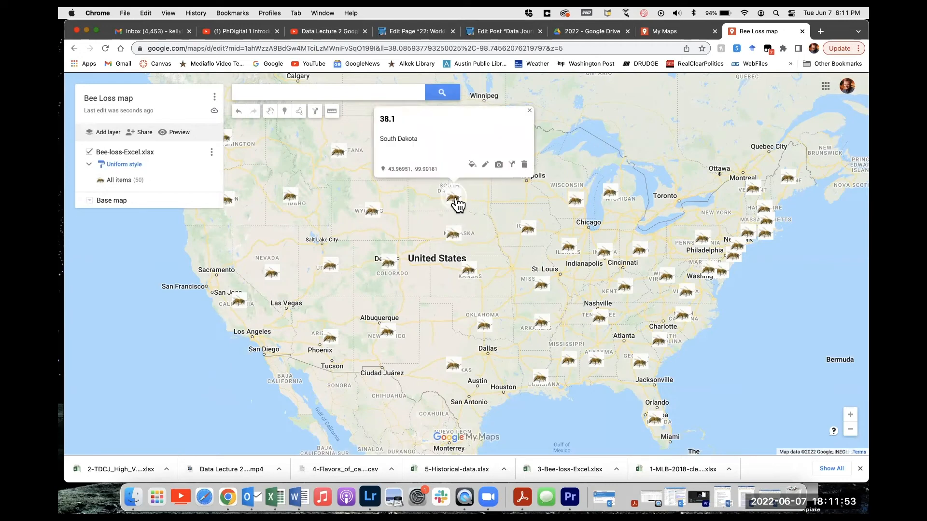
{"action": "left_click", "coordinate": [611, 201]}
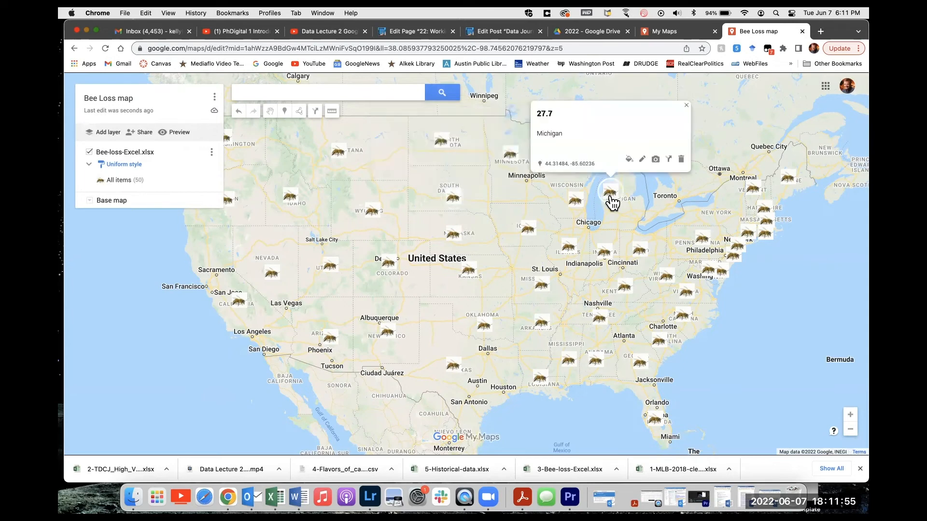
{"action": "left_click", "coordinate": [736, 249]}
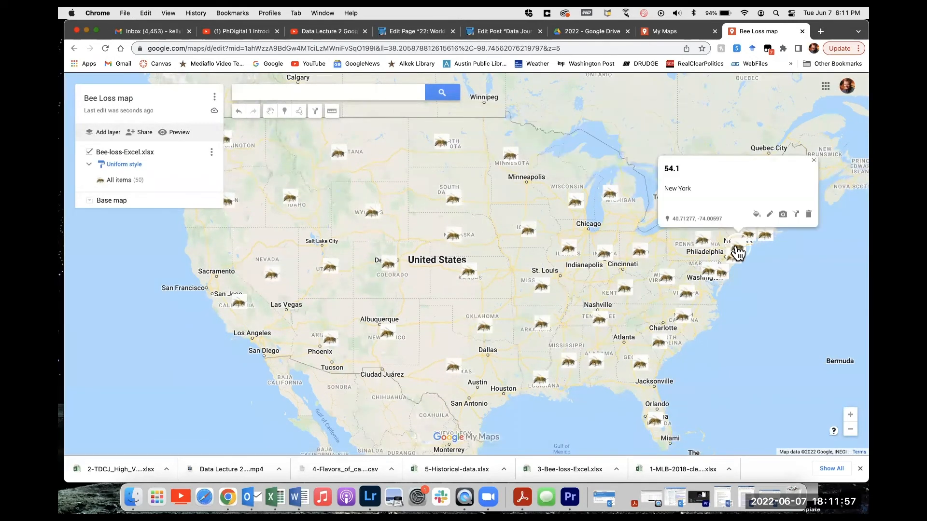
{"action": "left_click", "coordinate": [737, 344]}
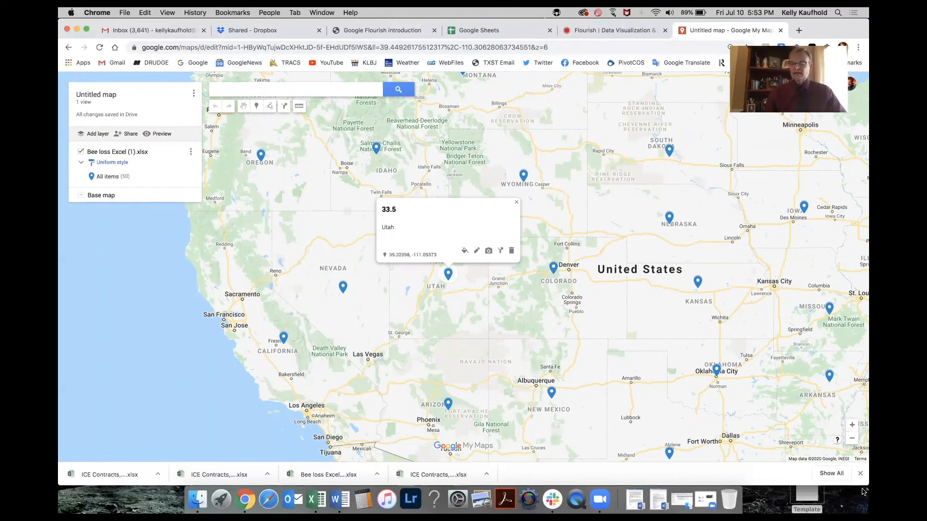
Narrow the browser window and switch to the Flourish website.
{"action": "left_click_drag", "start_coordinate": [758, 479], "coordinate": [592, 479]}
{"action": "left_click", "coordinate": [504, 30]}
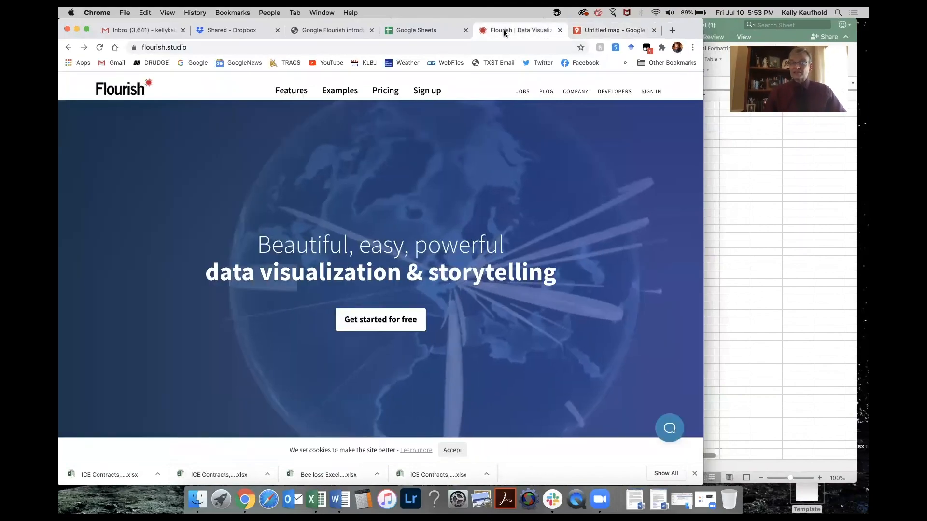